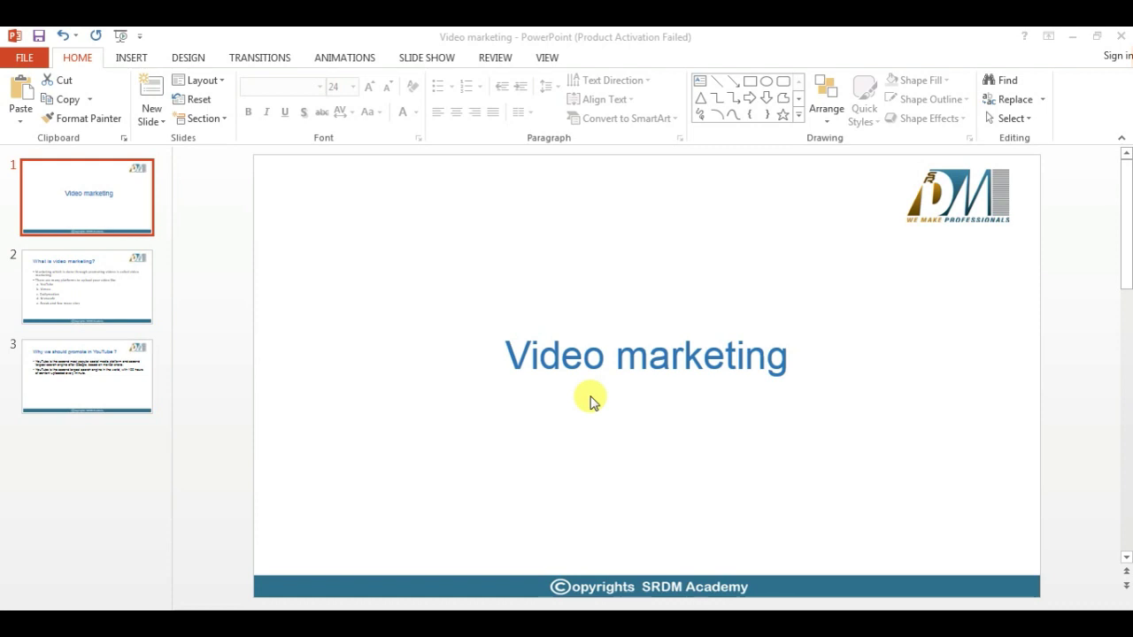
Step: Advance from the 'What is video marketing?' slide to slide 3, 'Why we should promote in YouTube ?'
left_click(89, 305)
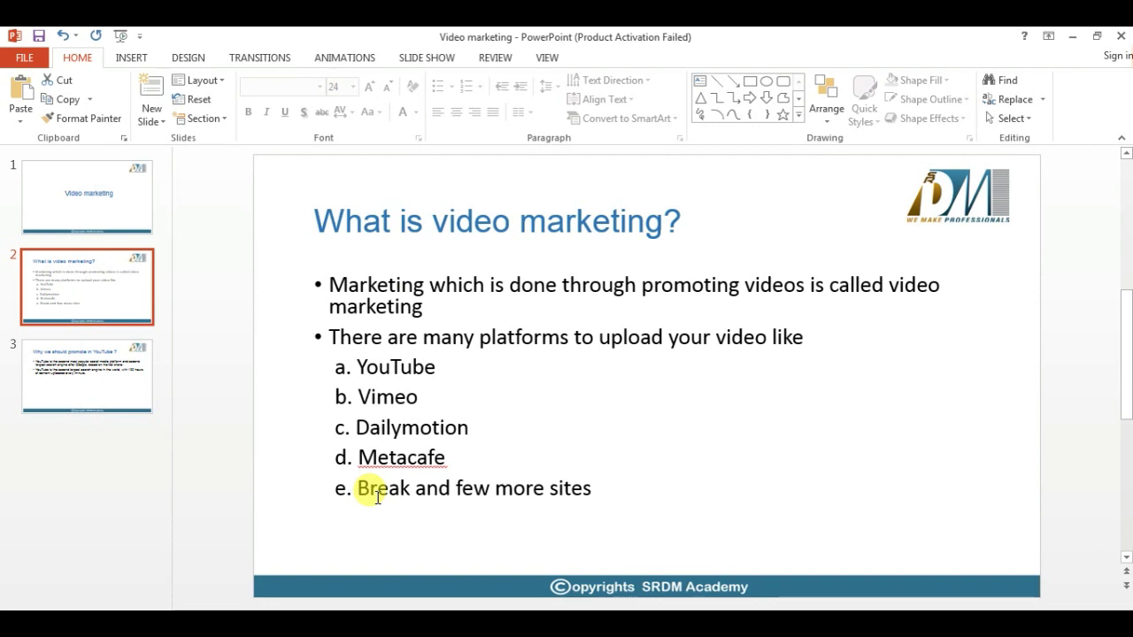
scroll(377, 497, "down", 1)
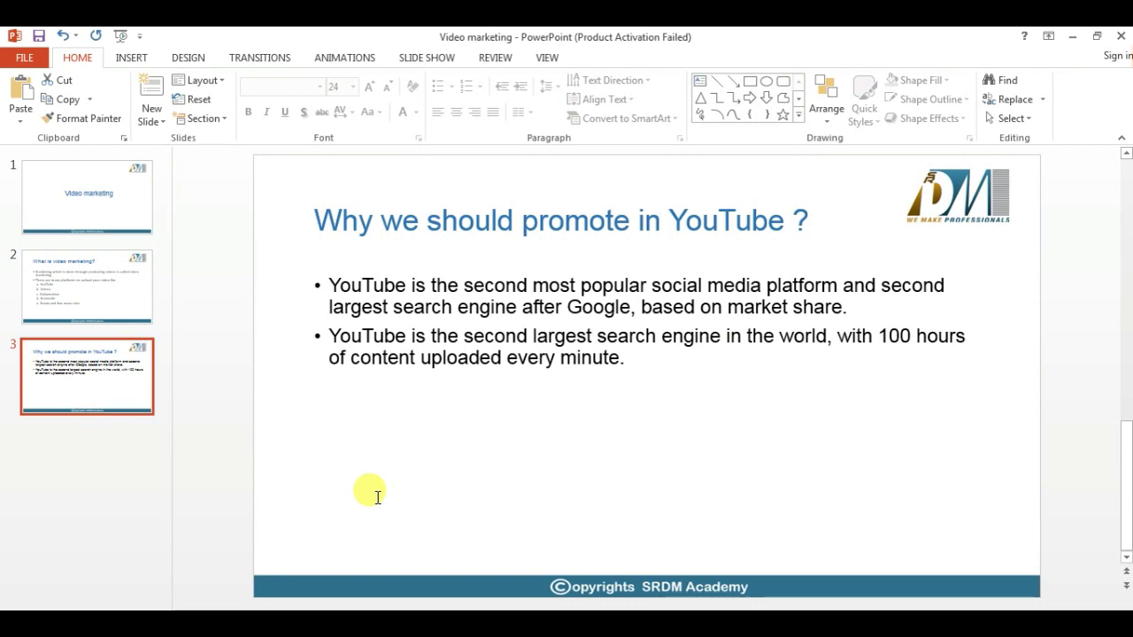
Step: Switch from PowerPoint to the Chrome browser's new Google tab
left_click(331, 624)
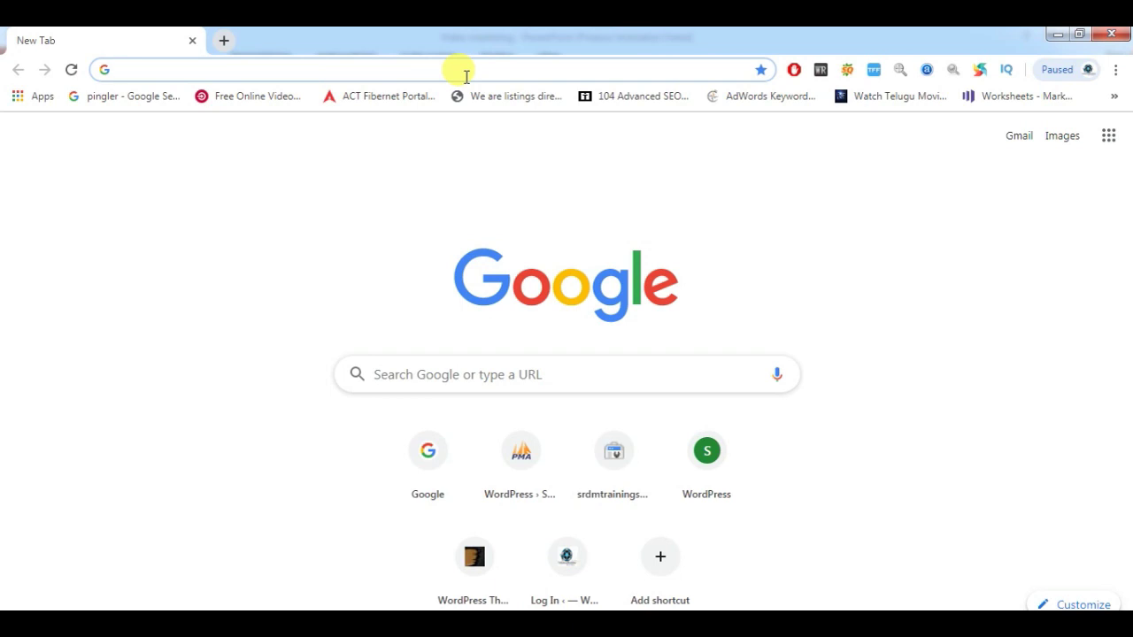
Step: Load youtube.com and begin signing in to reach Google's 'Choose an account' page
type("you")
key("Return")
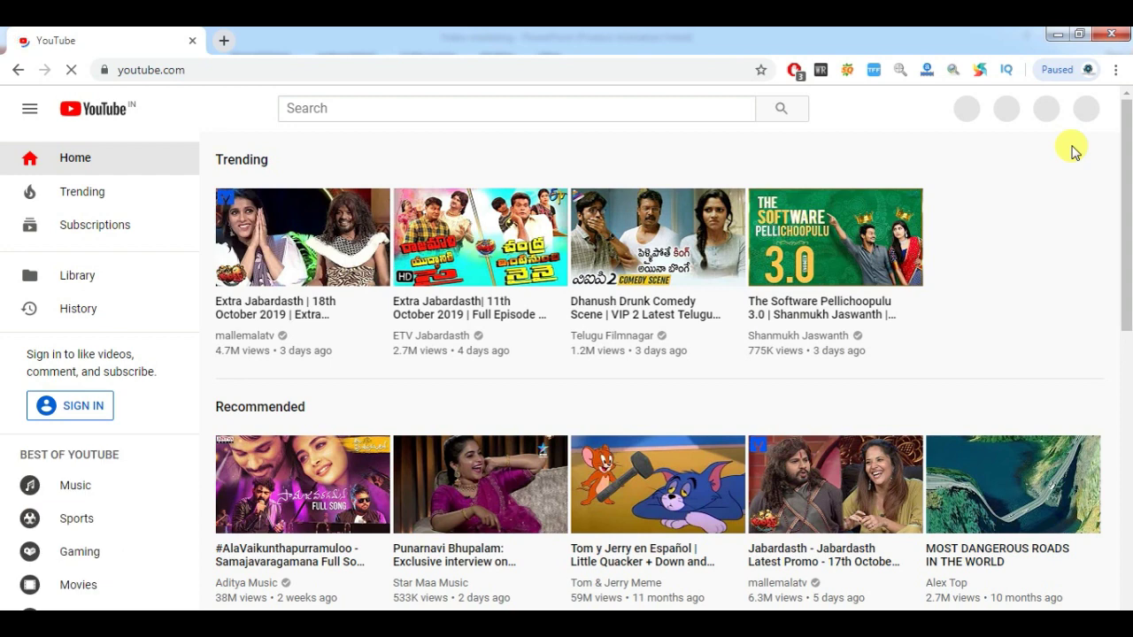
left_click(1077, 110)
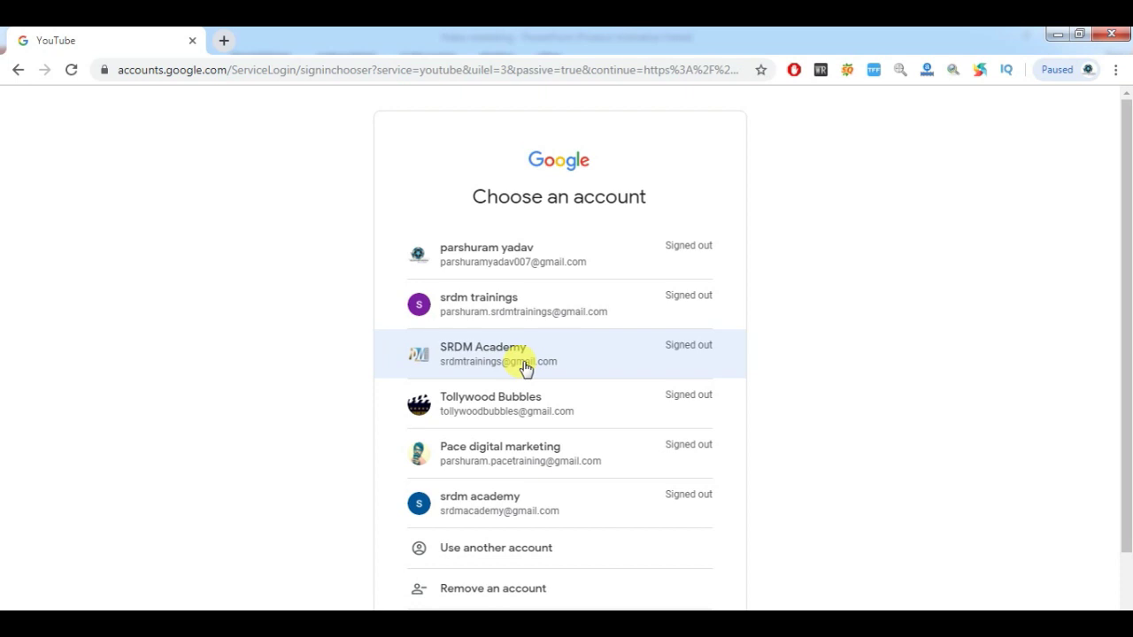
Step: Choose the srdm academy account and enter its password to sign in
left_click(484, 504)
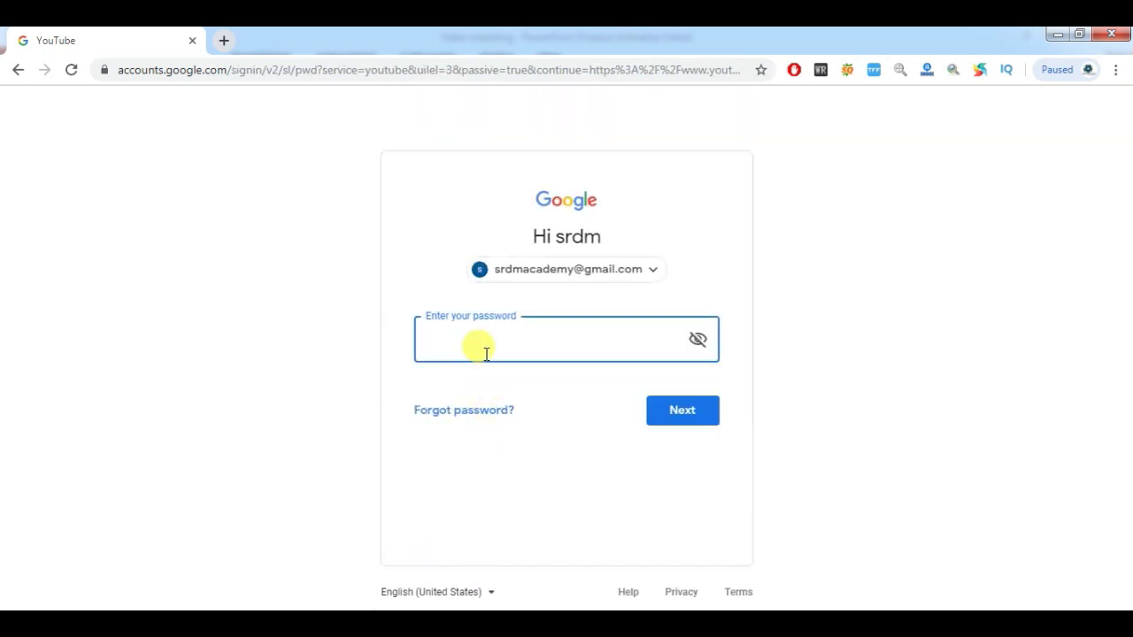
type("s***********")
key("Return")
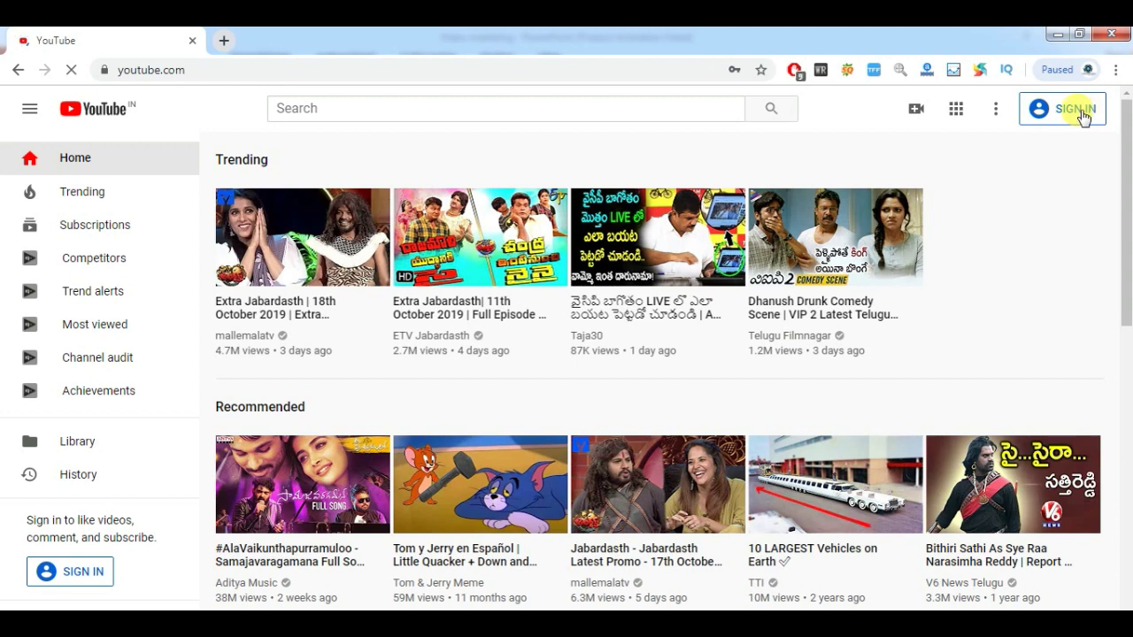
Step: Complete YouTube sign-in and open YouTube Studio (beta) to reach the 'Use YouTube as...' channel form
left_click(1063, 118)
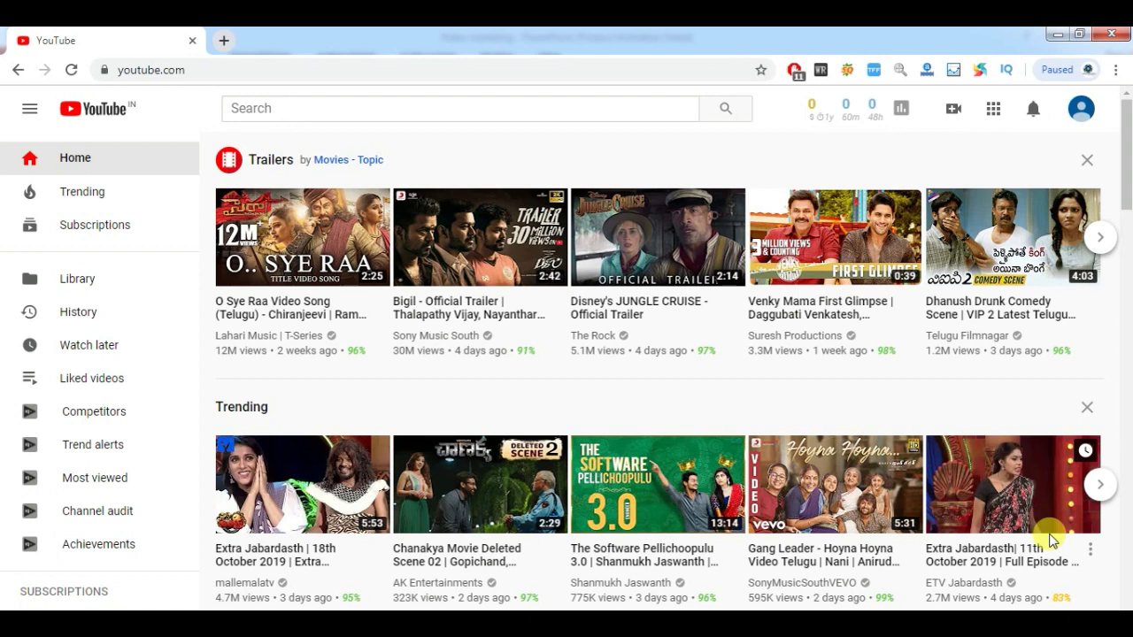
left_click(1080, 111)
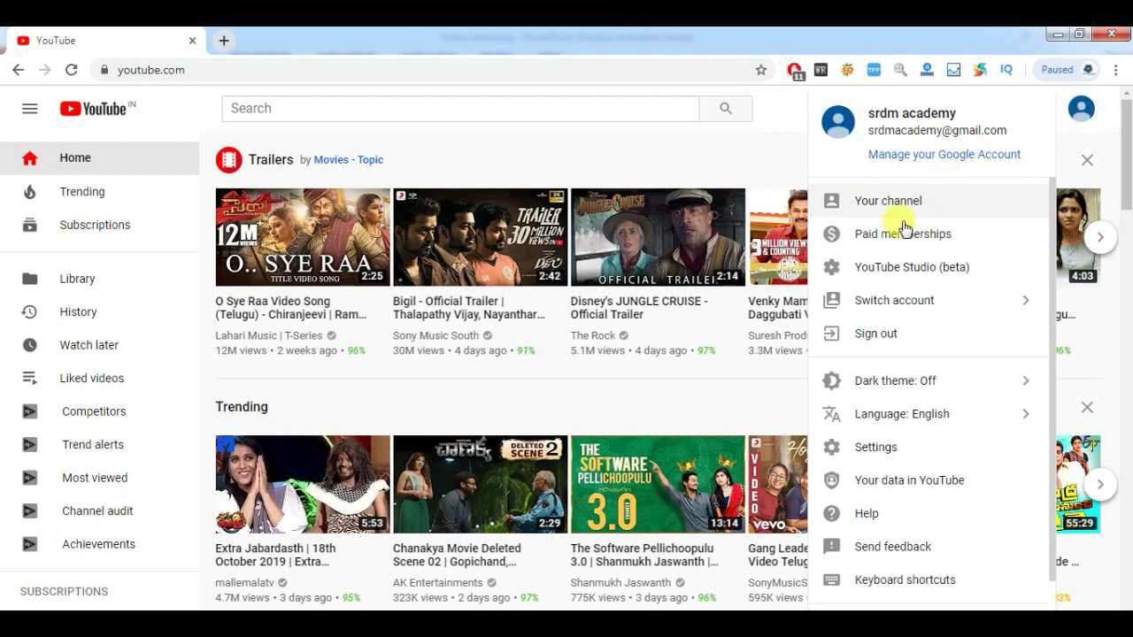
left_click(873, 271)
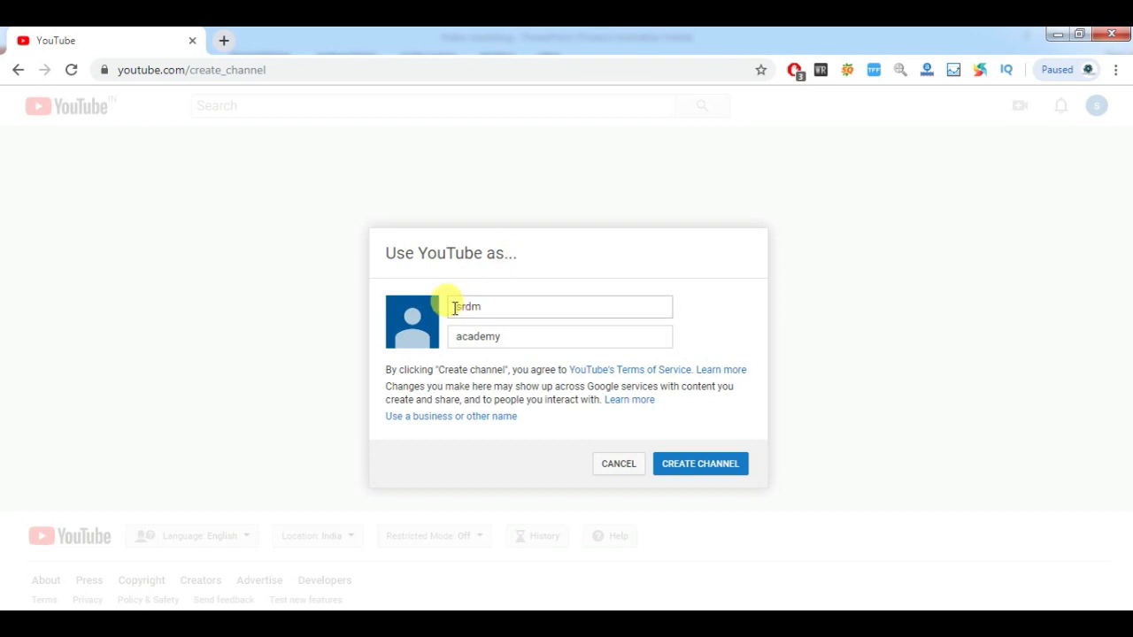
Step: Enter 'Srdm' as first name and 'Academy' as last name, then create the channel
left_click(488, 306)
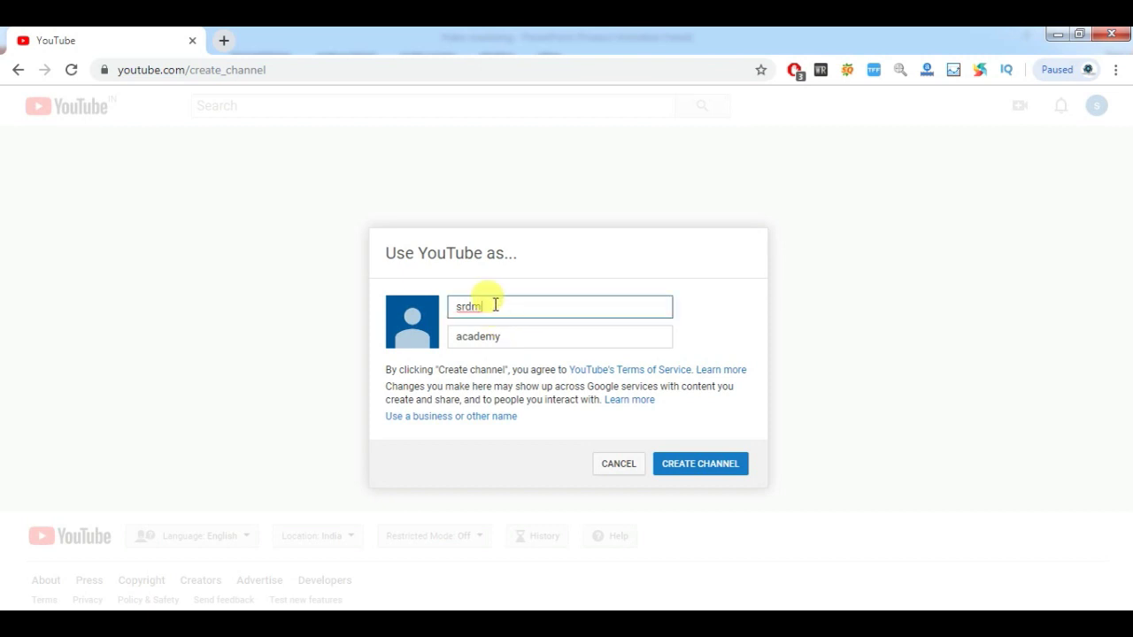
double_click(472, 306)
type("Srdm")
key("Tab")
type("Academy")
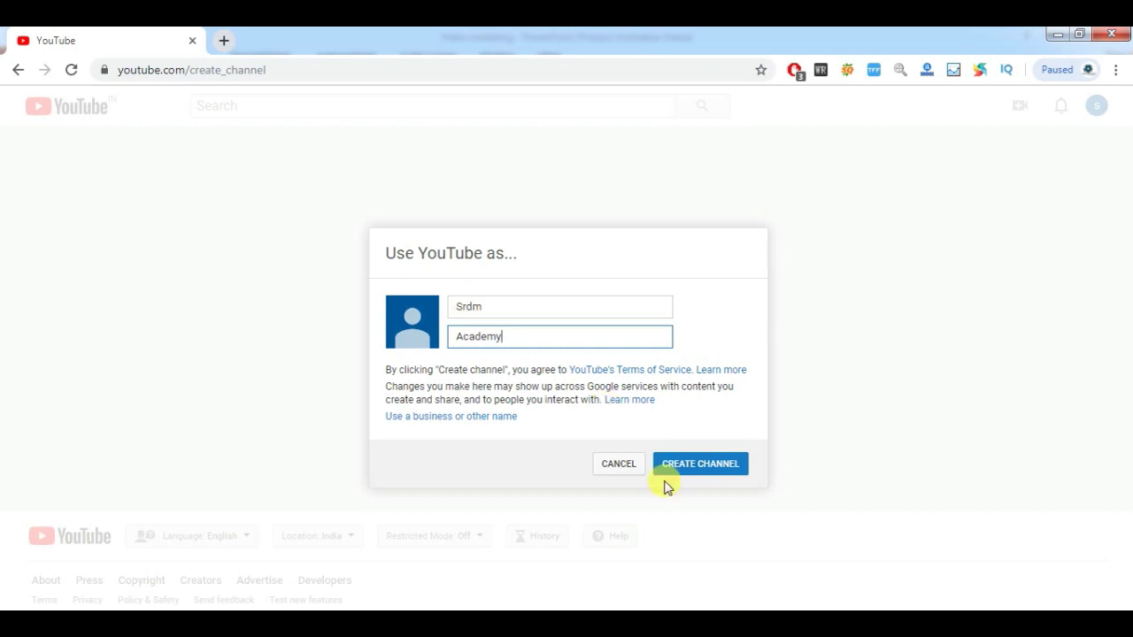
left_click(678, 472)
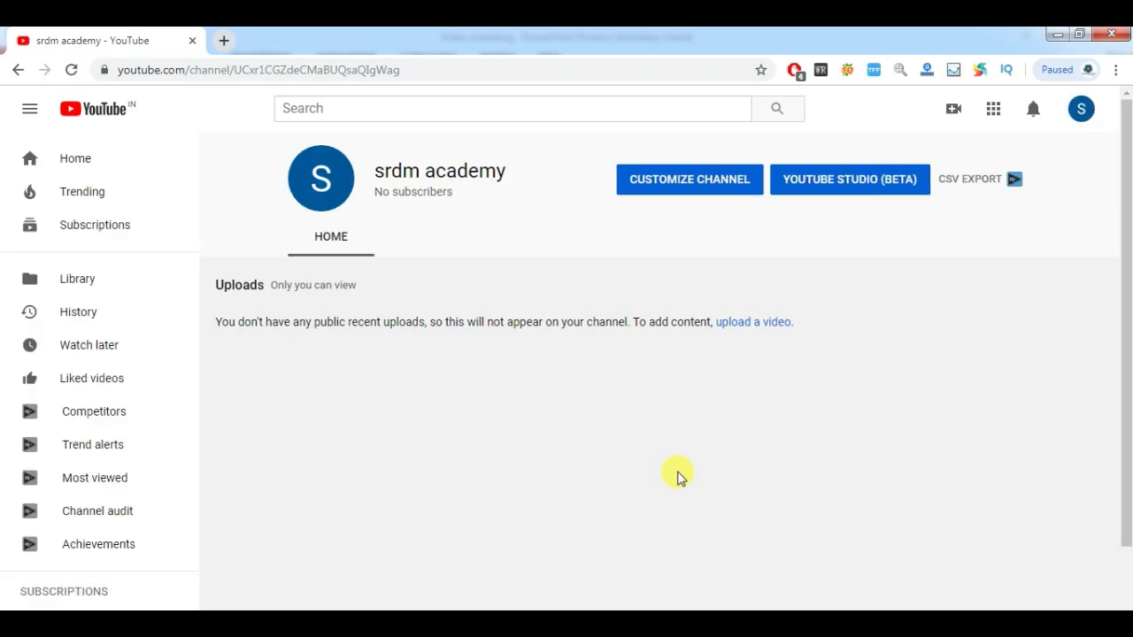
Step: Open the Customize Channel page for Srdm Academy
left_click(678, 477)
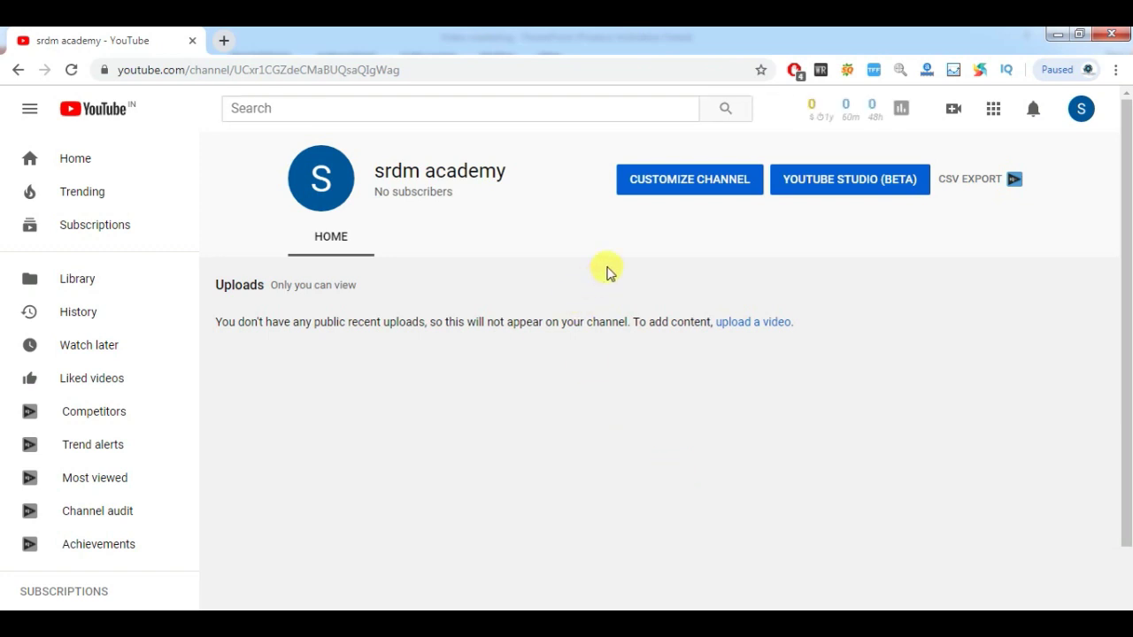
left_click(672, 192)
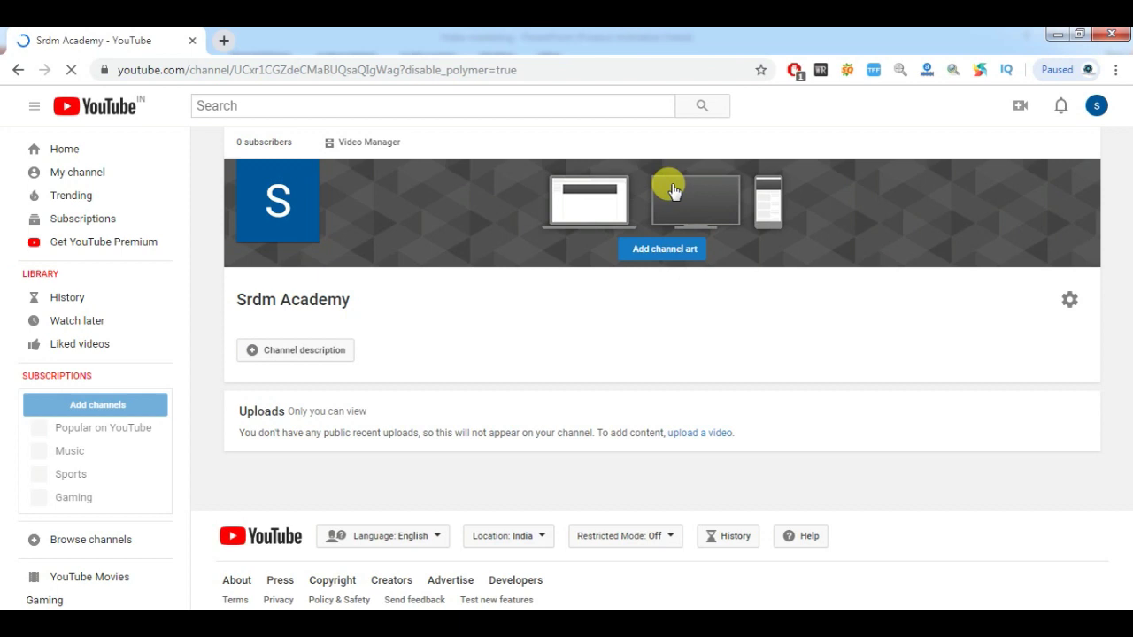
Step: Edit the channel icon, opening Google About me's 'Pick a photo' panel
left_click(302, 182)
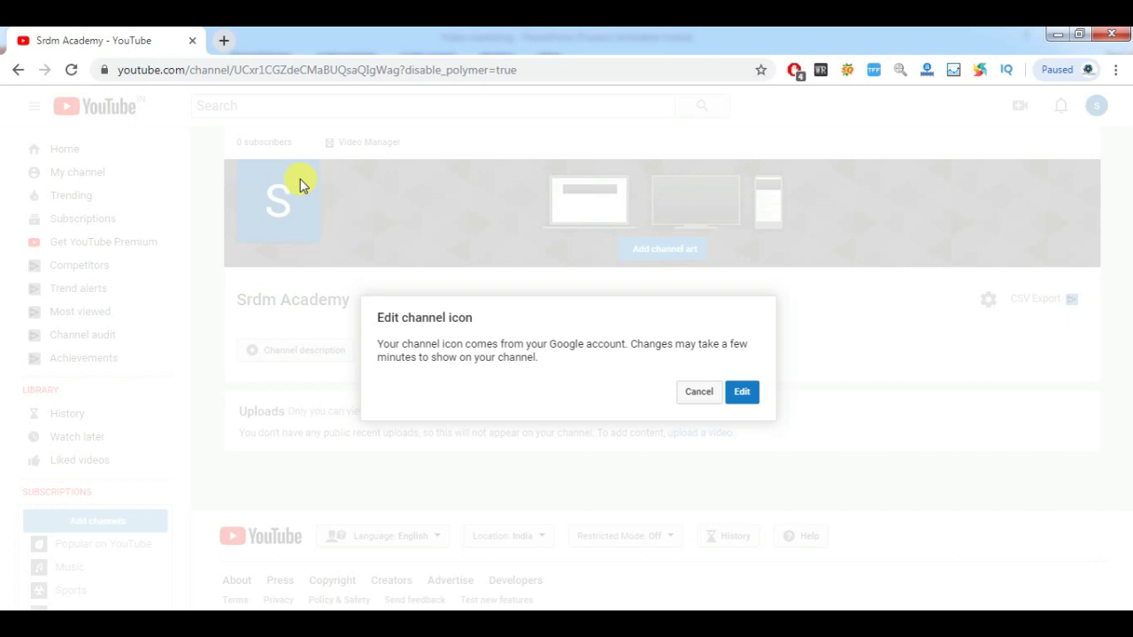
left_click(744, 400)
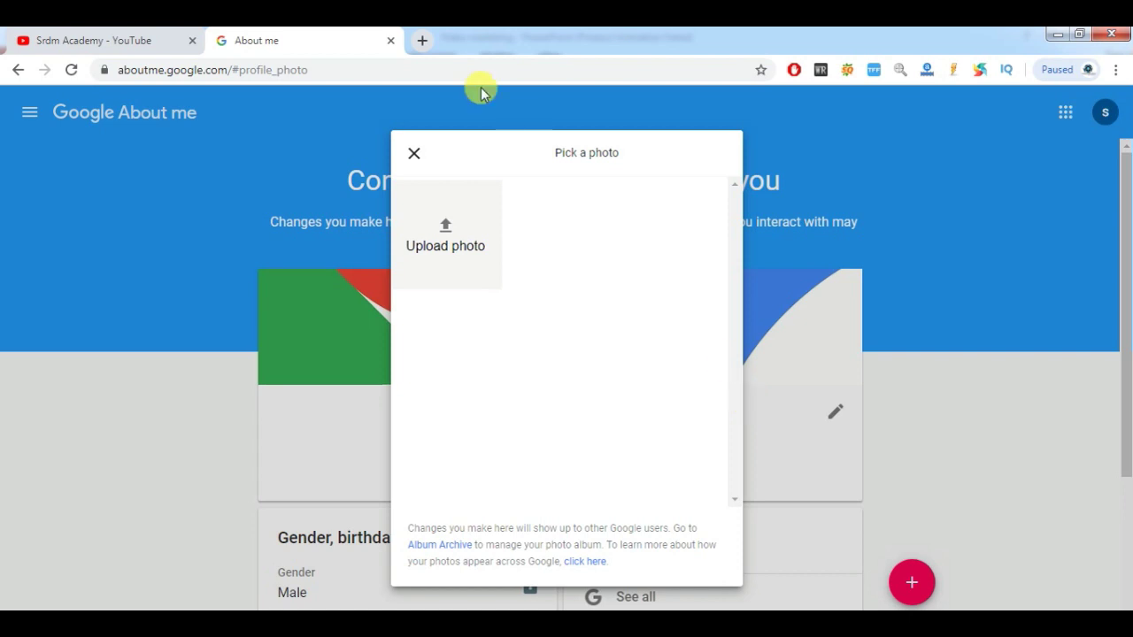
Step: Upload the Desktop 'dm' logo as the profile picture and go back to the Srdm Academy channel tab
left_click(447, 229)
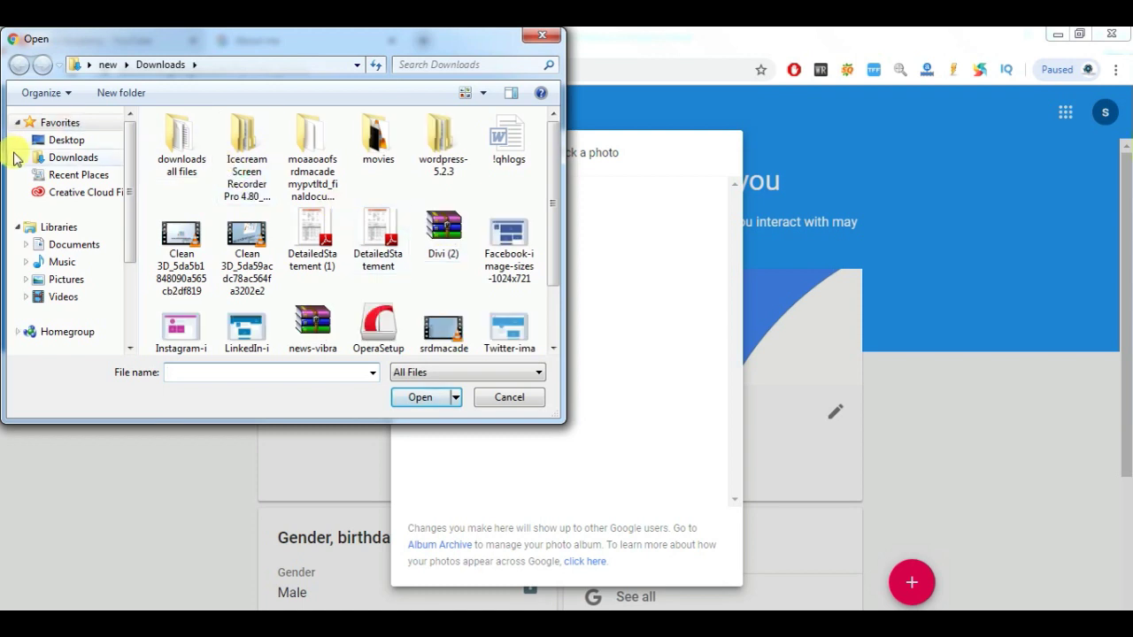
left_click(47, 140)
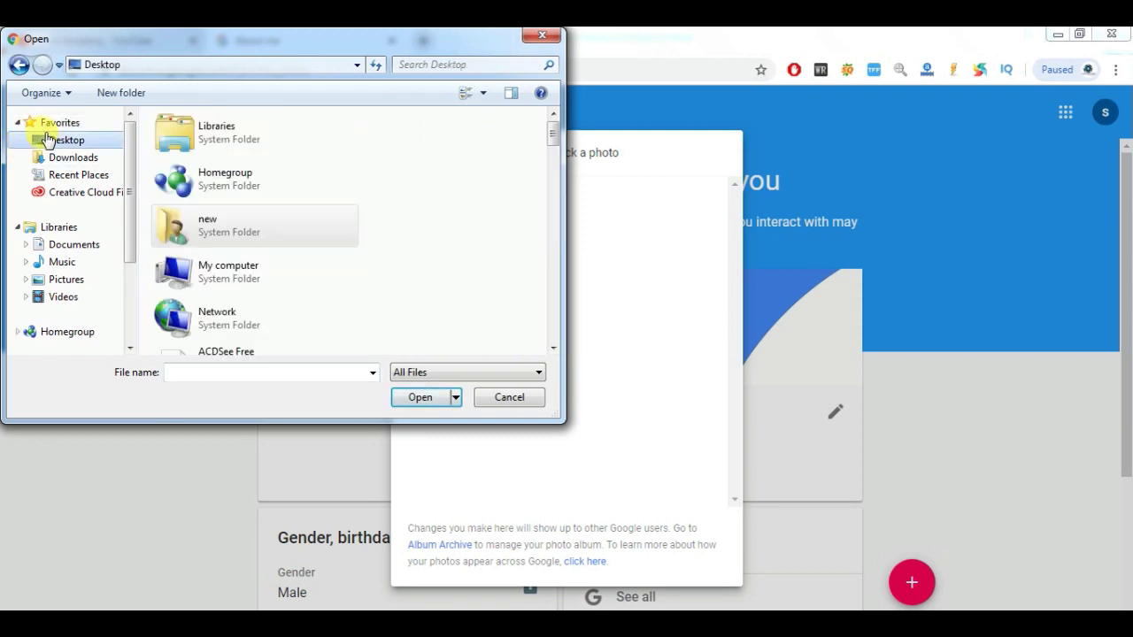
left_click(239, 284)
key("Down")
key("Down")
key("Down")
key("Down")
key("Down")
key("Down")
key("Down")
key("Down")
key("Down")
key("Down")
key("Down")
key("Down")
key("Down")
key("Down")
key("Down")
key("Down")
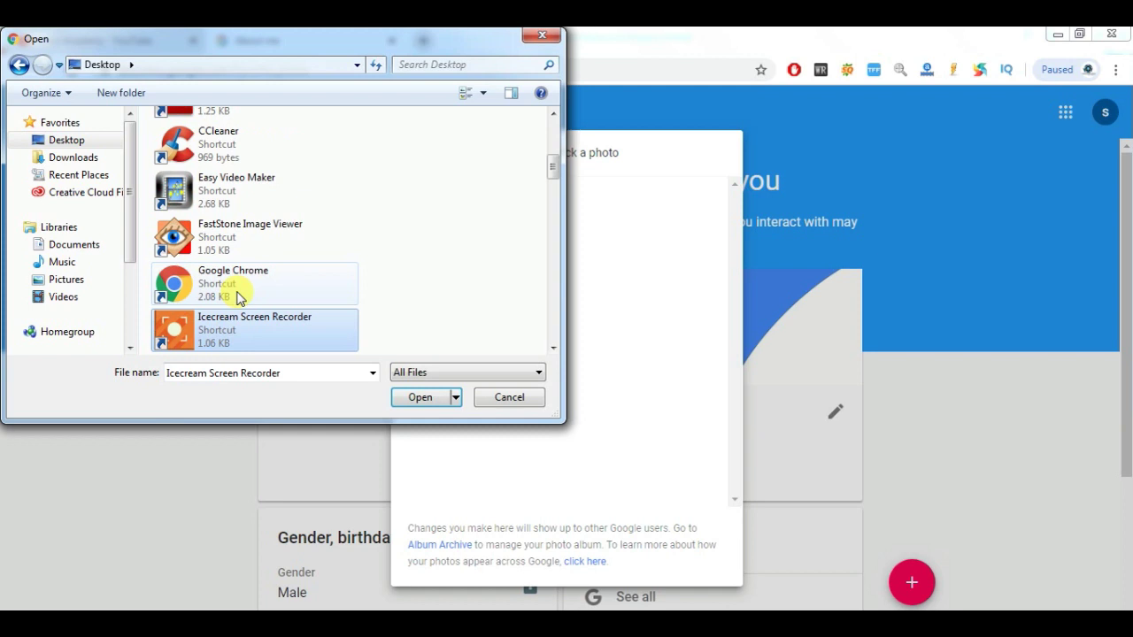
key("Down")
key("Down")
key("Down")
key("Down")
key("Down")
key("Down")
key("Down")
key("Down")
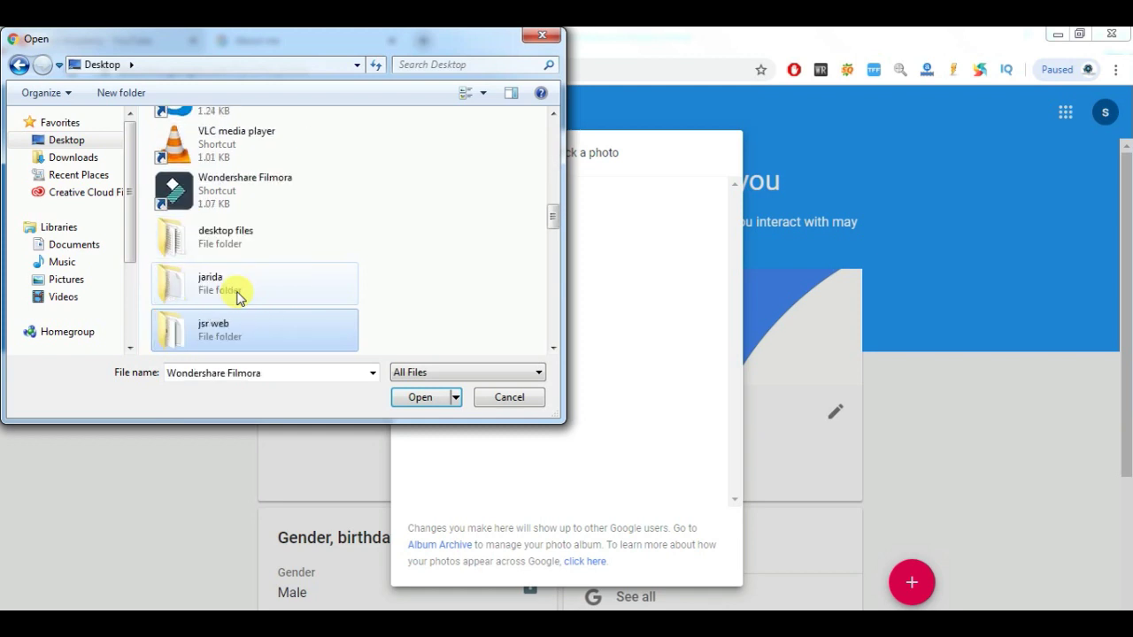
key("Down")
key("Down")
key("Down")
key("Down")
key("Down")
key("Down")
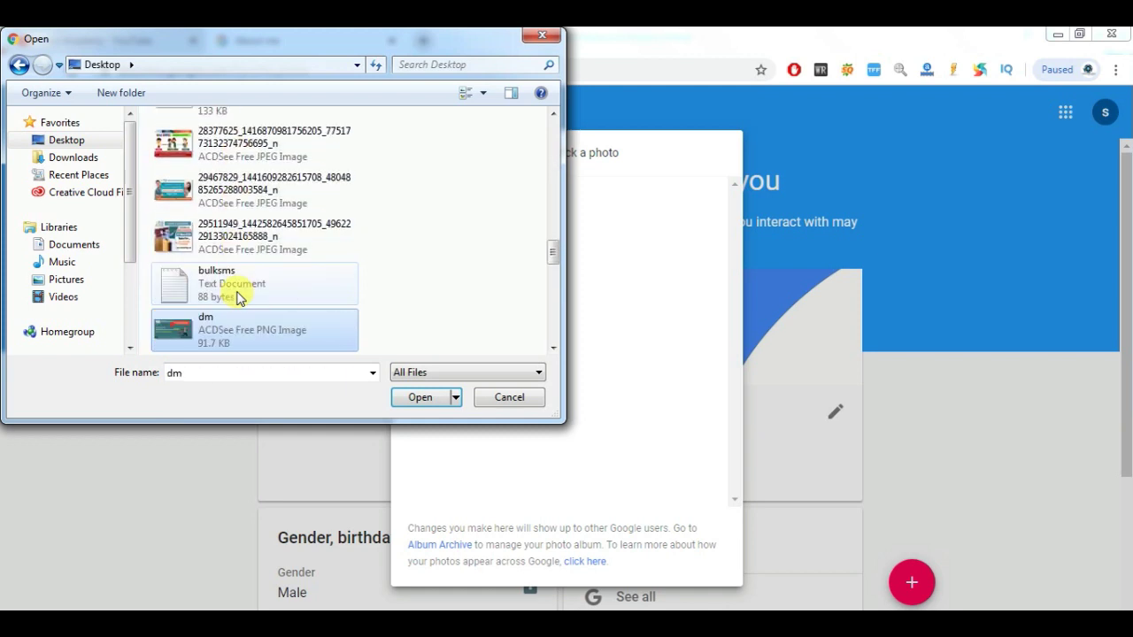
key("Down")
key("Down")
key("Down")
key("Down")
key("Down")
key("Down")
key("Down")
key("Down")
key("Down")
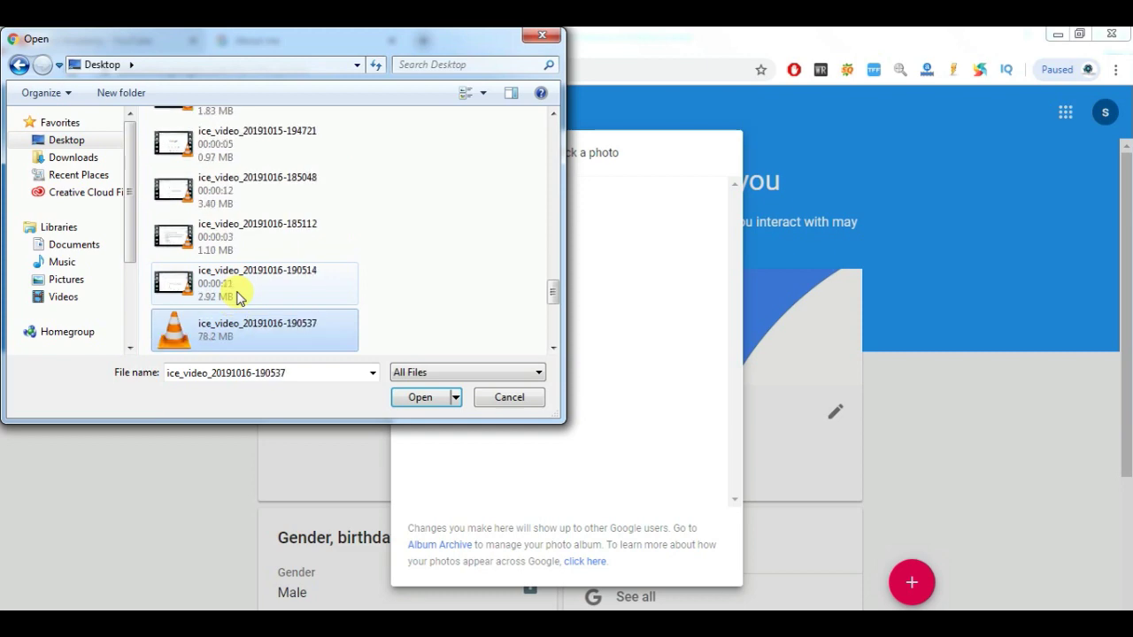
key("Down")
key("Down")
key("Up")
key("Return")
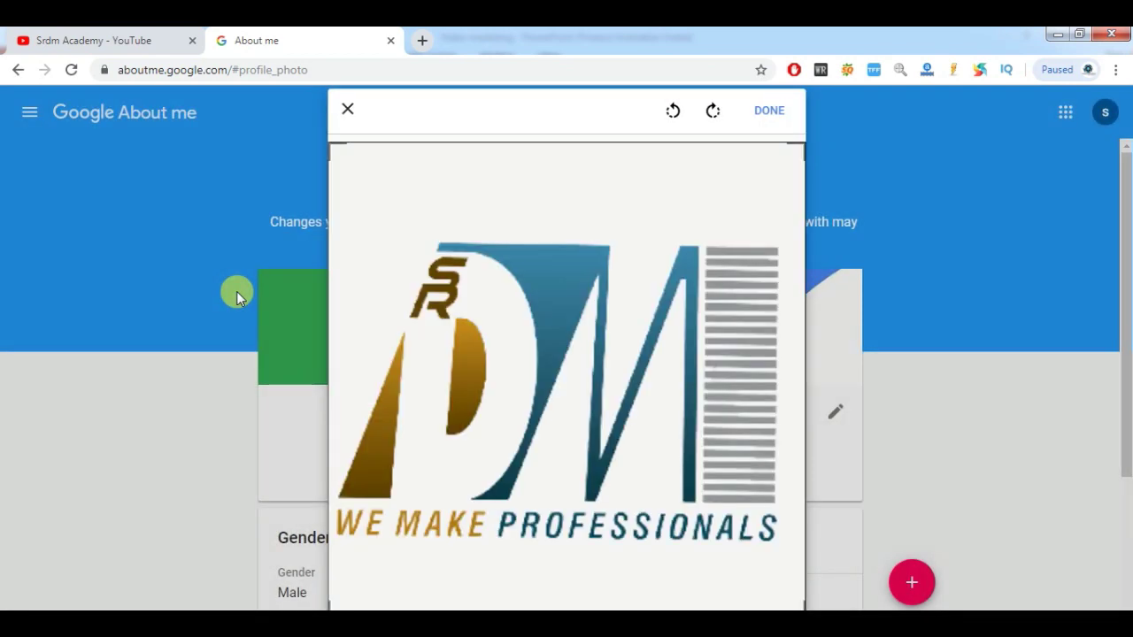
left_click(766, 113)
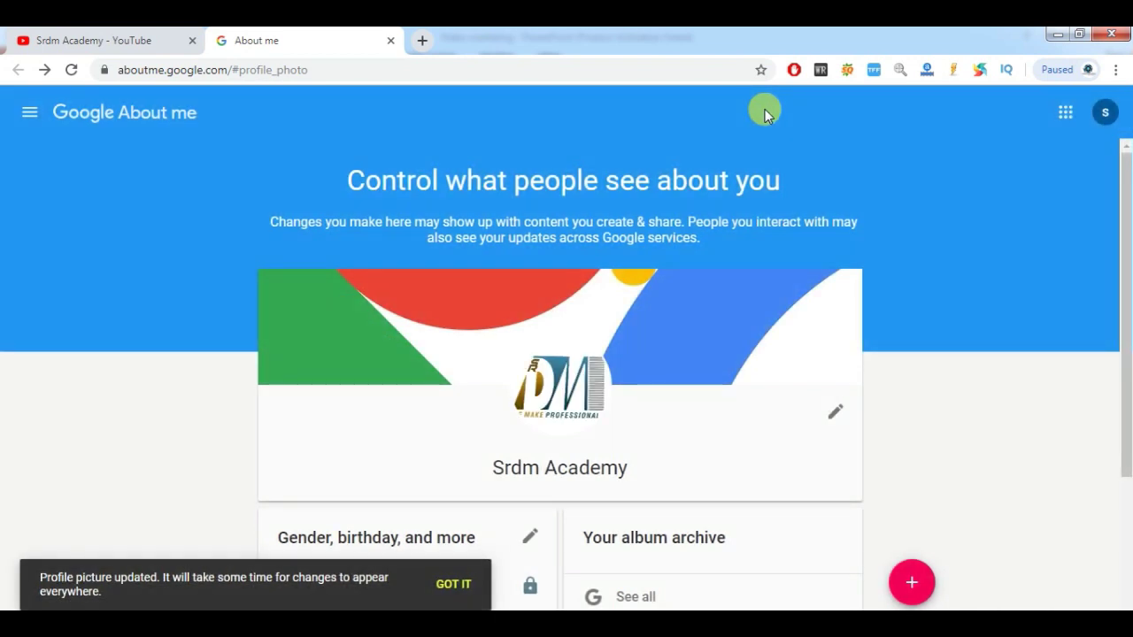
left_click(41, 34)
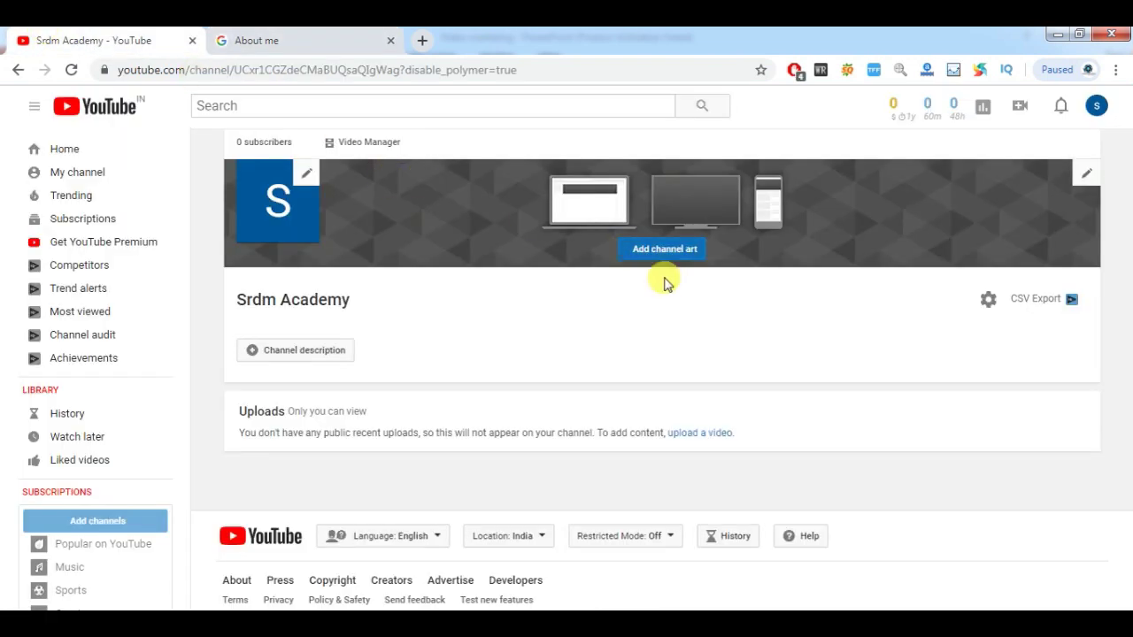
Step: Pick the tropical lagoon kayak photo from the Gallery as the channel art banner
left_click(657, 256)
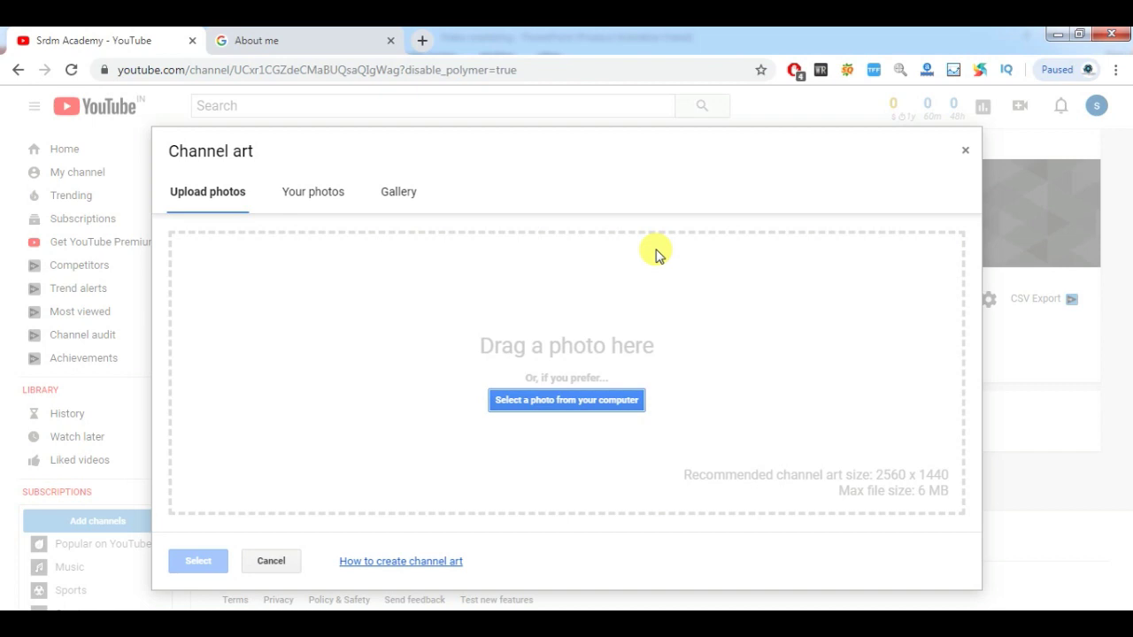
left_click(309, 200)
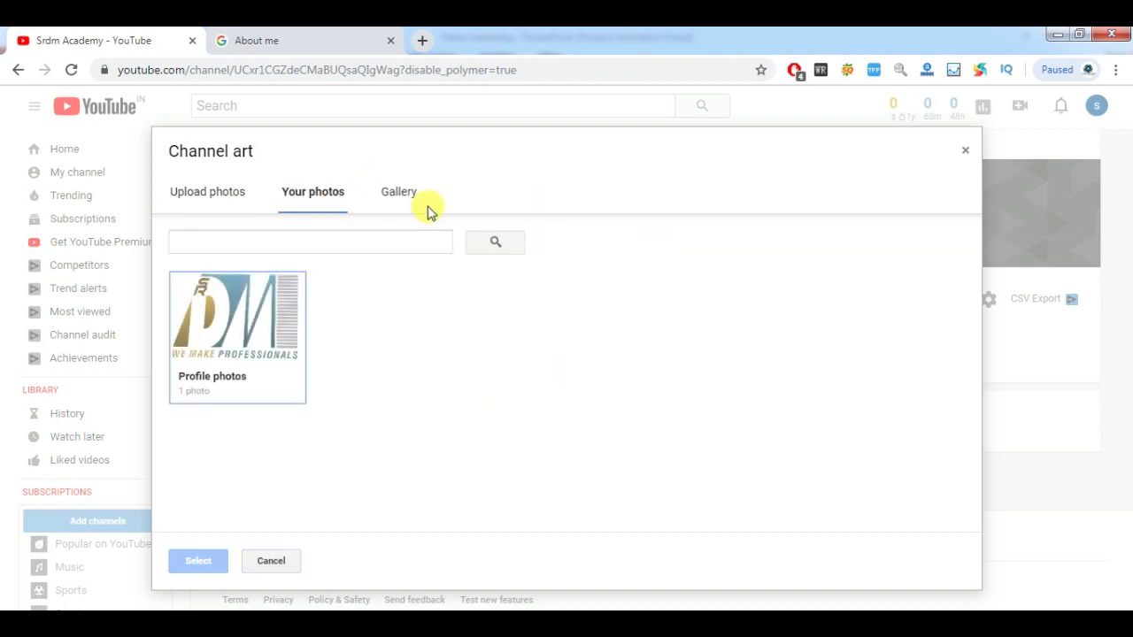
left_click(396, 209)
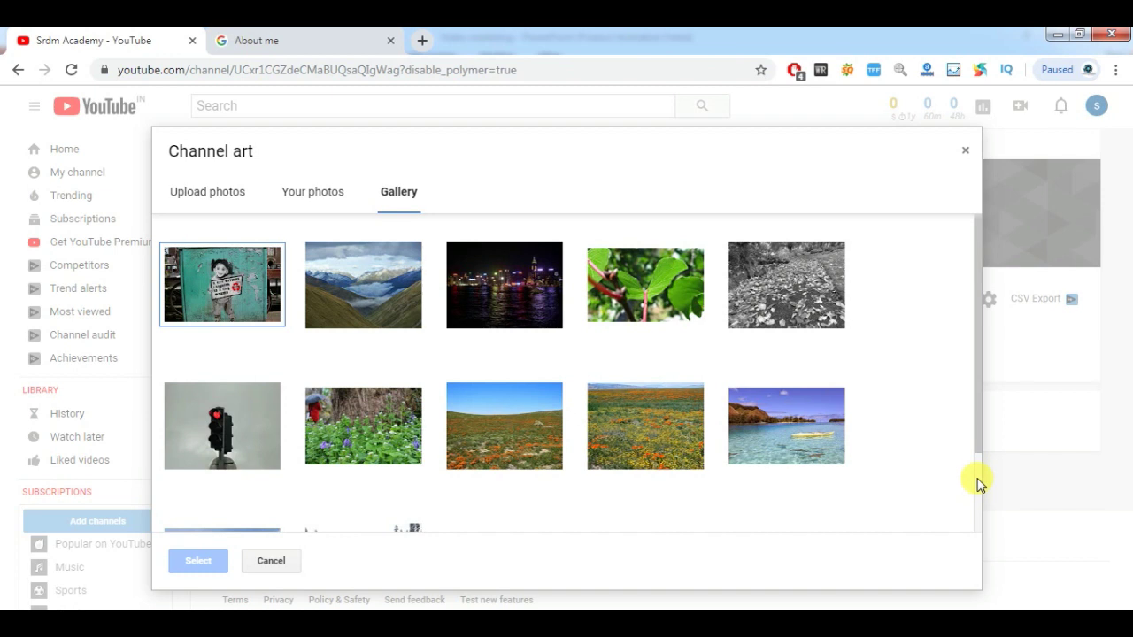
scroll(980, 484, "down", 2)
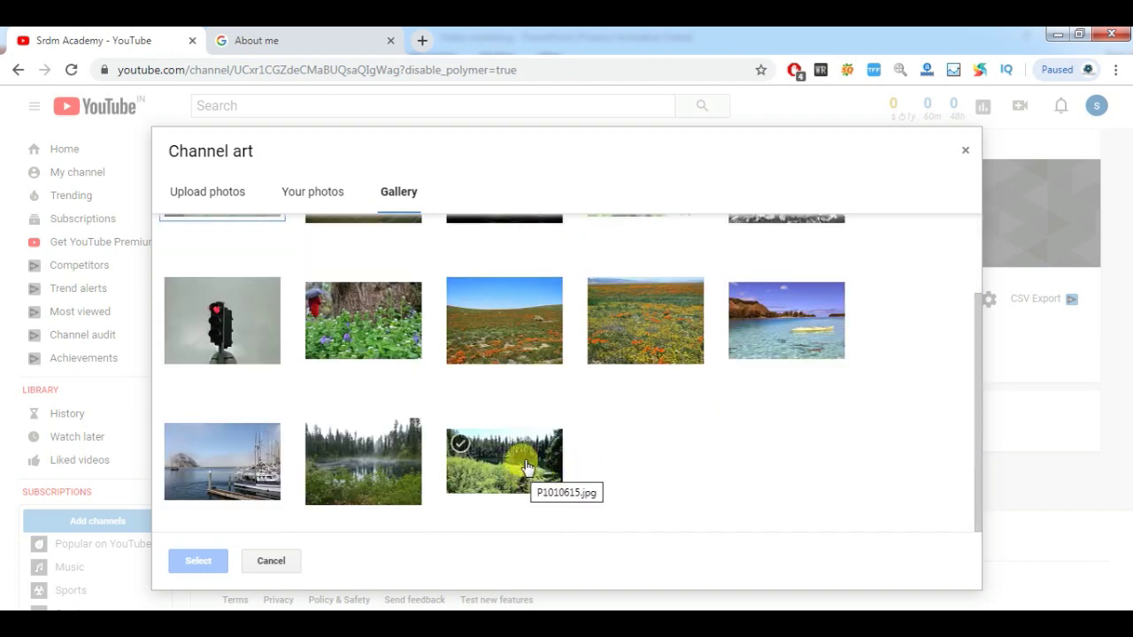
left_click(812, 315)
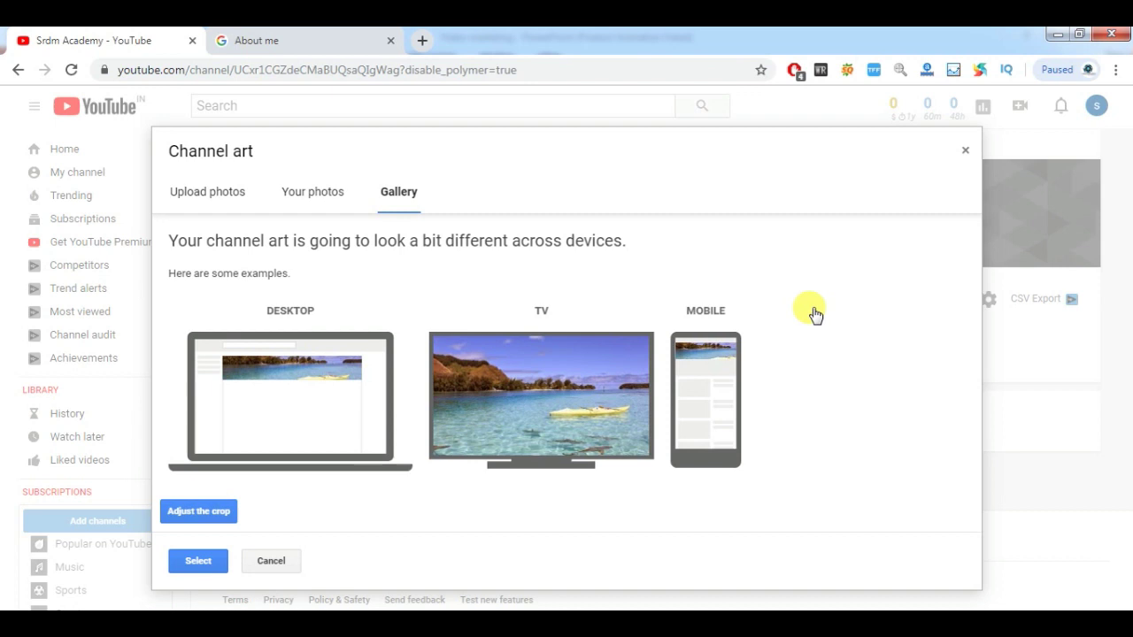
left_click(195, 565)
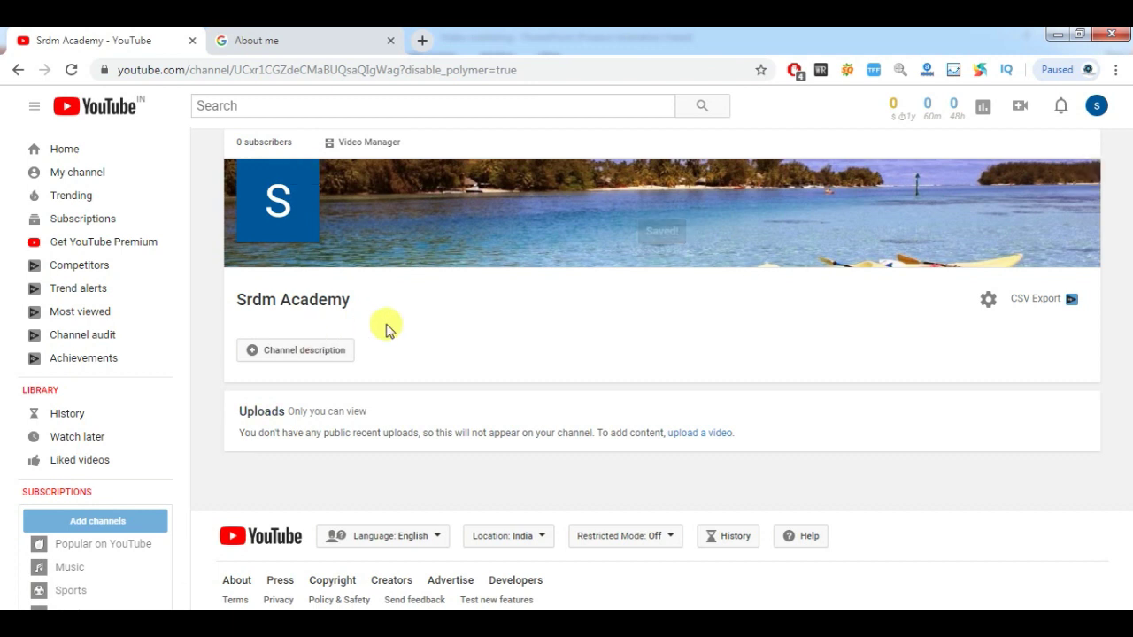
mouse_move(296, 194)
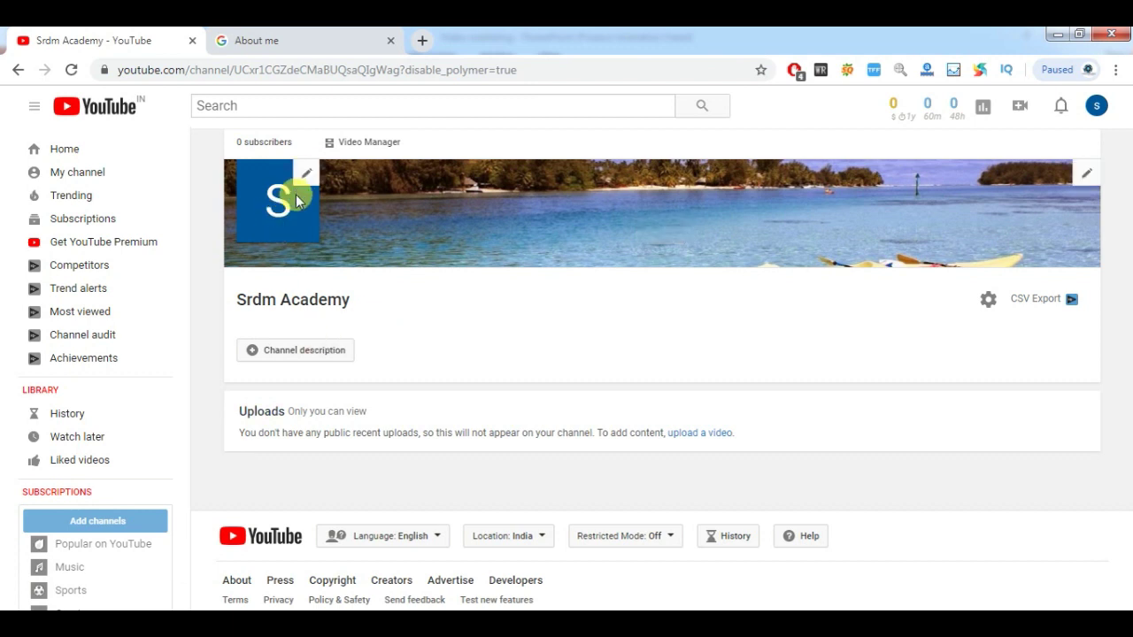
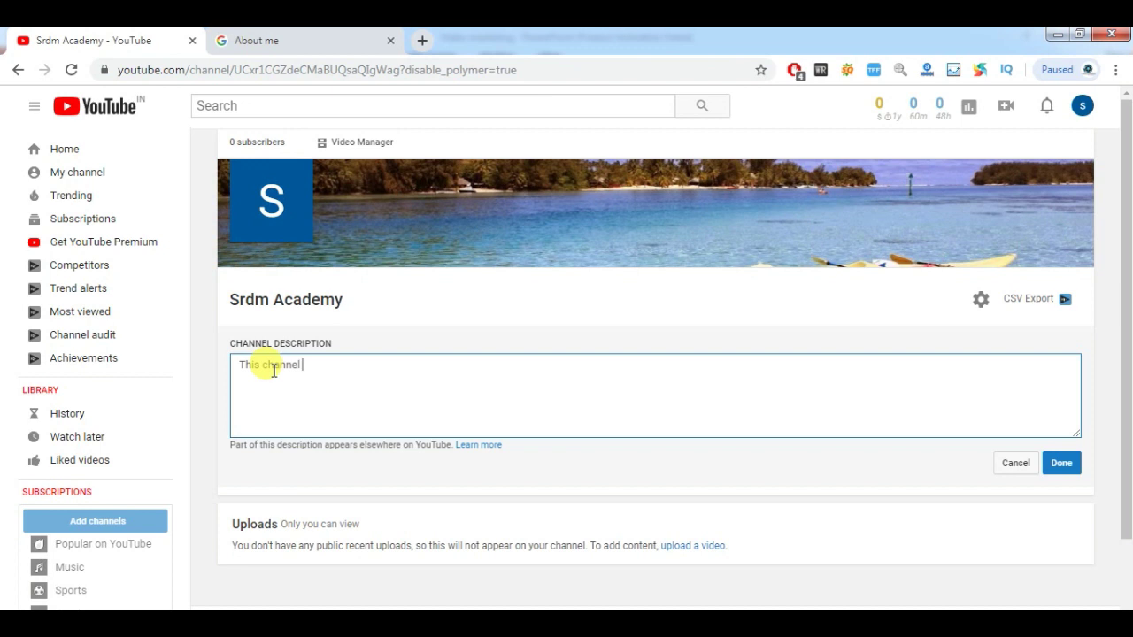
Step: Append 'is all about Digital marketing tips and techniques and more about eductional videos' to the channel description
type("out ")
type("Digital ma")
type("rg")
key("BackSpace")
type("keting")
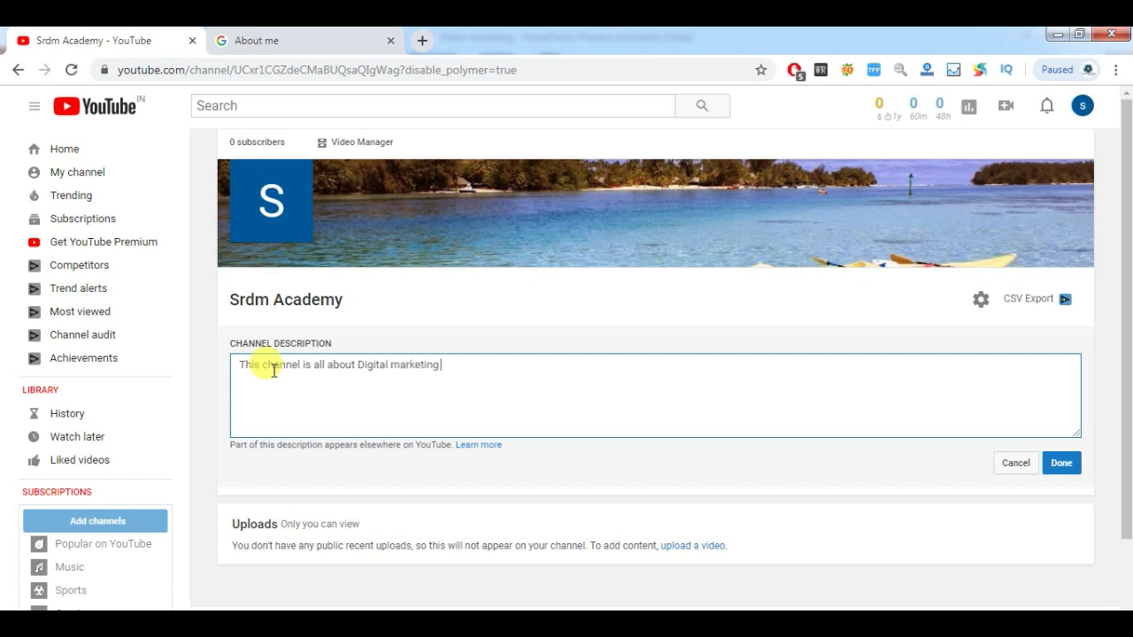
type(" tips and techniques")
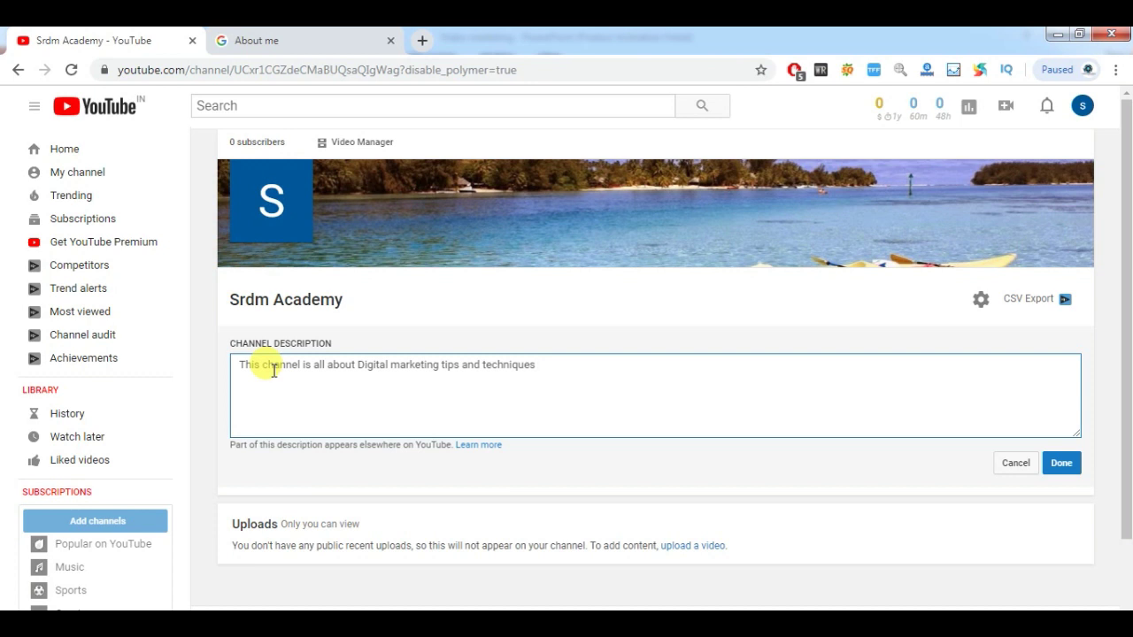
type(" and more about eductional")
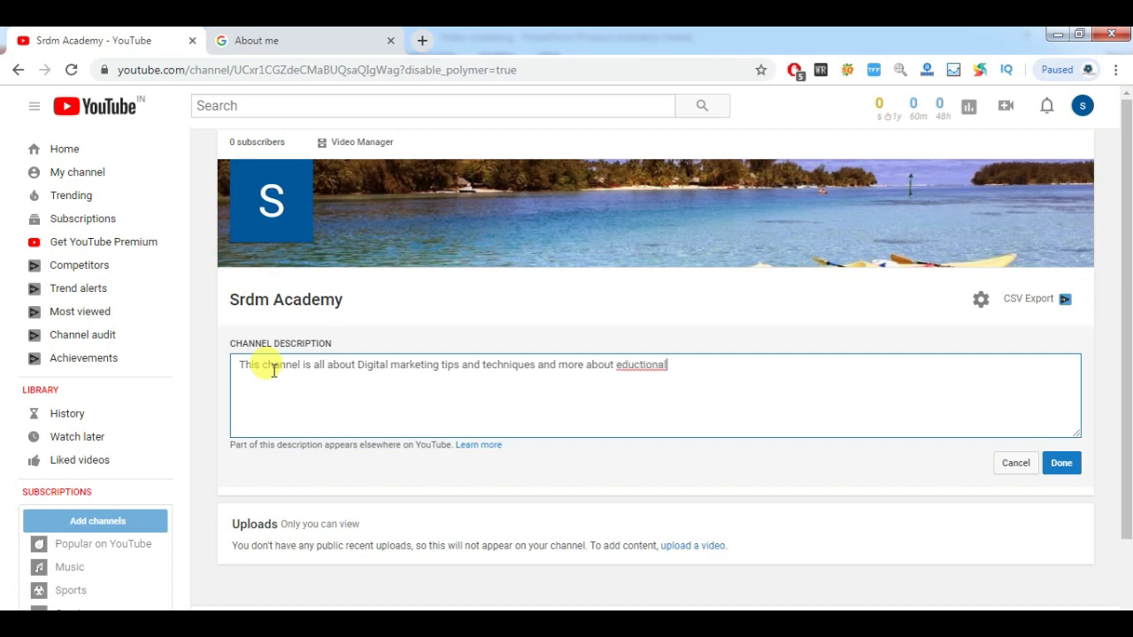
type(" videos")
Step: Correct 'eductional' to 'educational' with the spelling suggestion, then save the description with Done
right_click(651, 366)
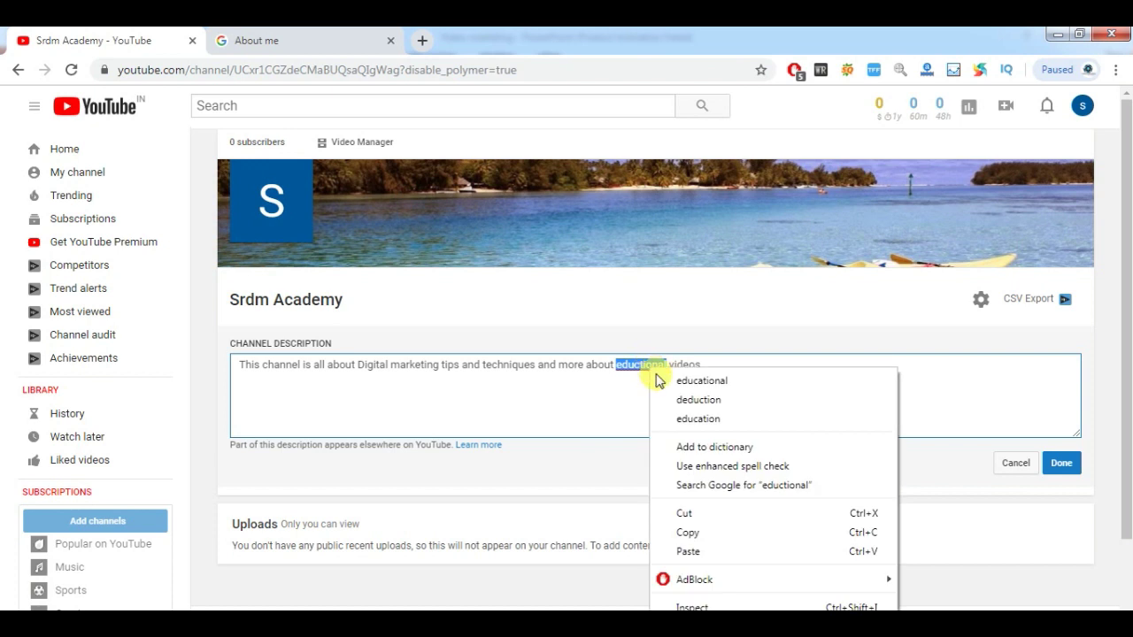
left_click(663, 385)
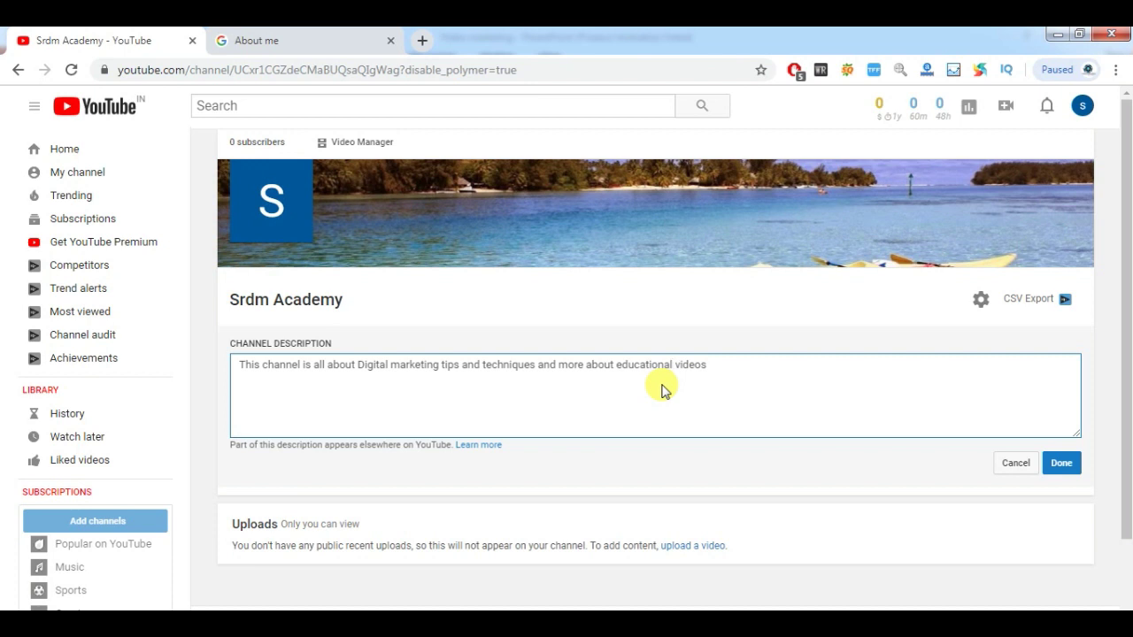
left_click(1067, 473)
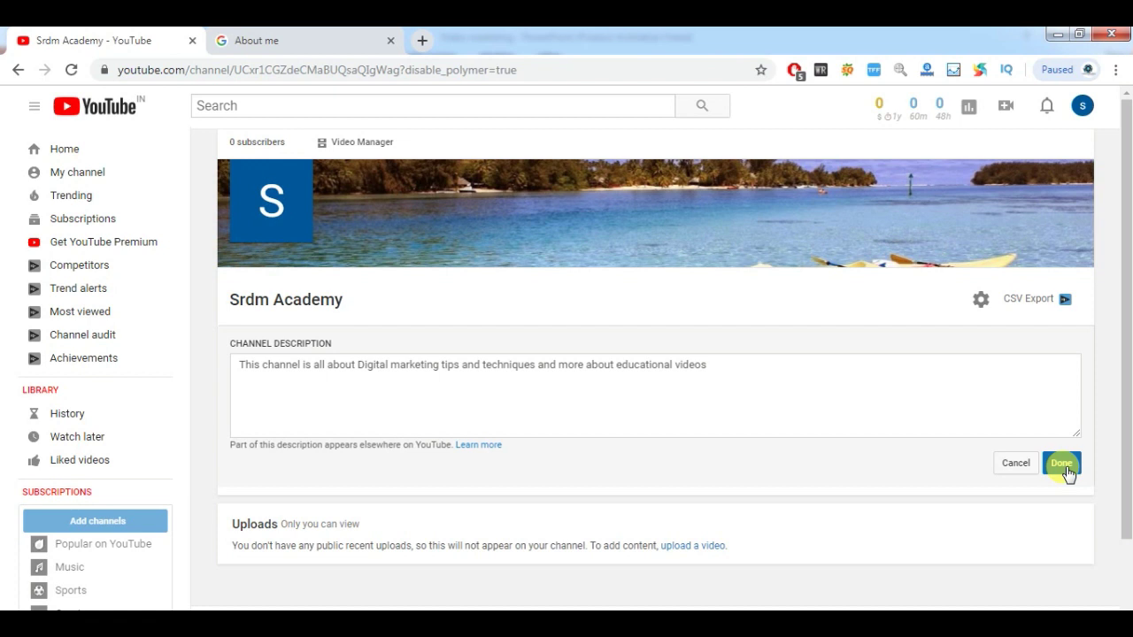